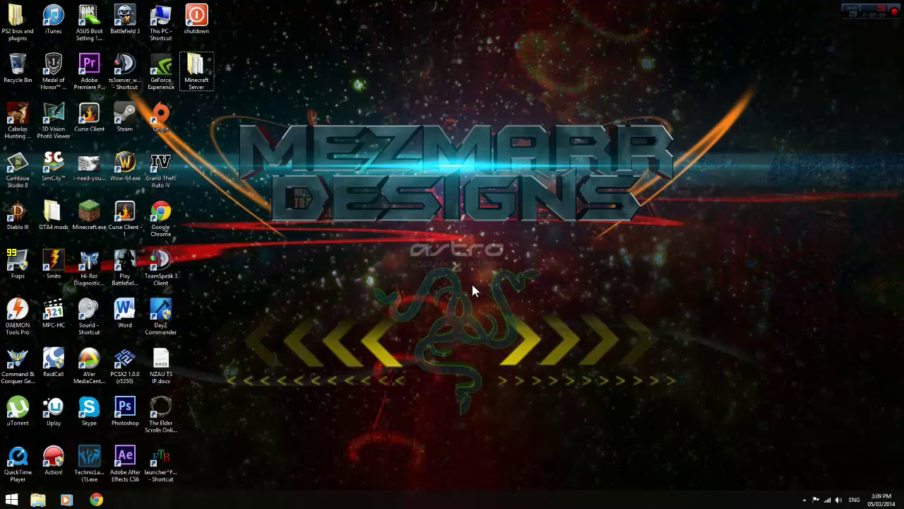
- Open the Action! recorder from the hidden notification-area icons, then minimise it
click(804, 500)
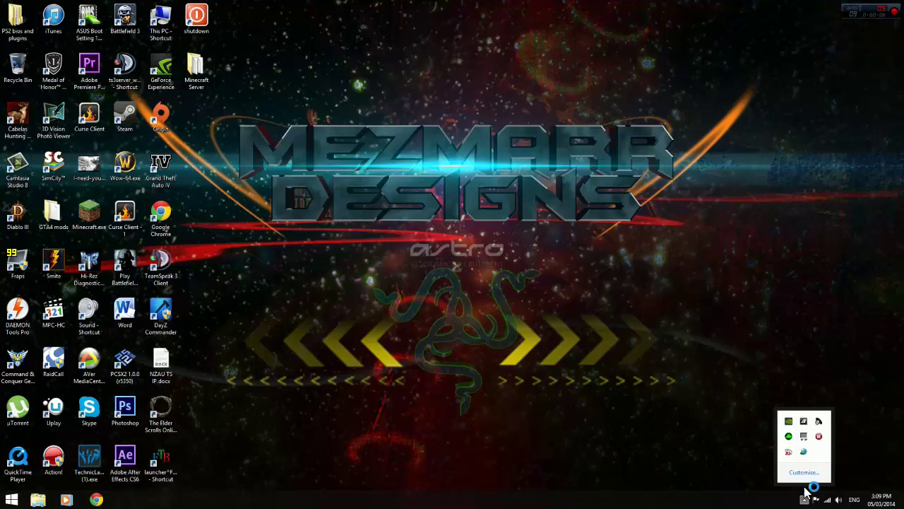
click(818, 436)
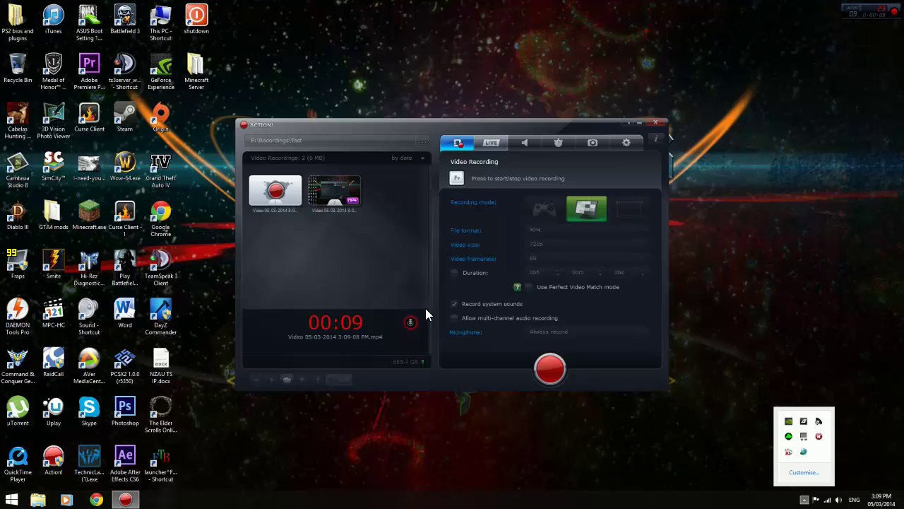
click(264, 194)
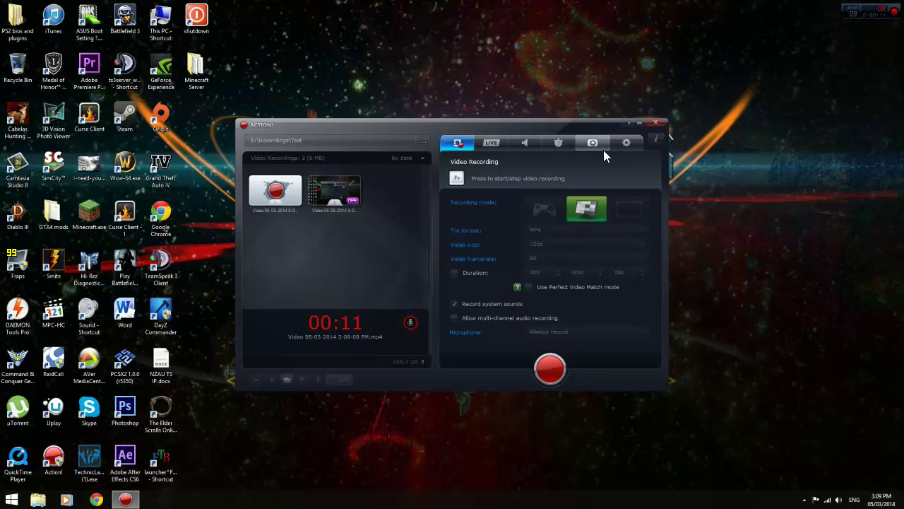
click(638, 121)
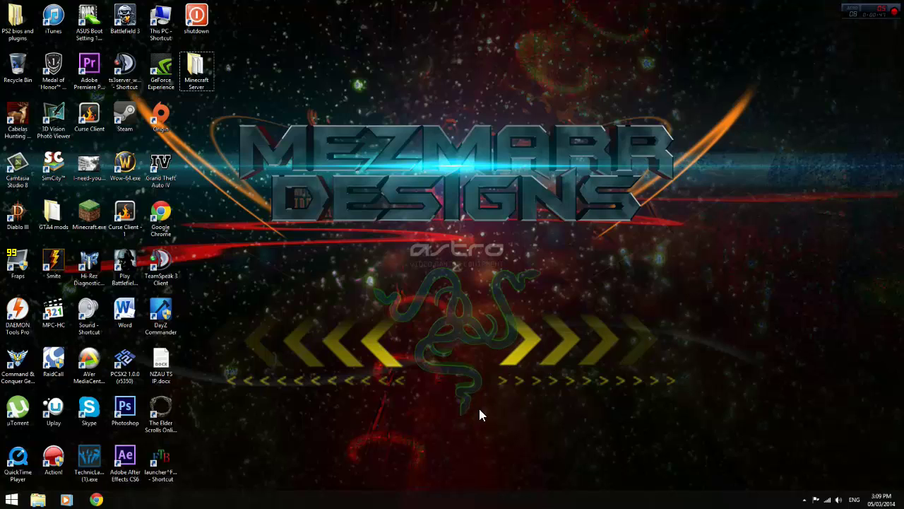
- Launch the Run dialog through Windows search and move it to the top of the screen
mouse_move(903, 2)
click(883, 85)
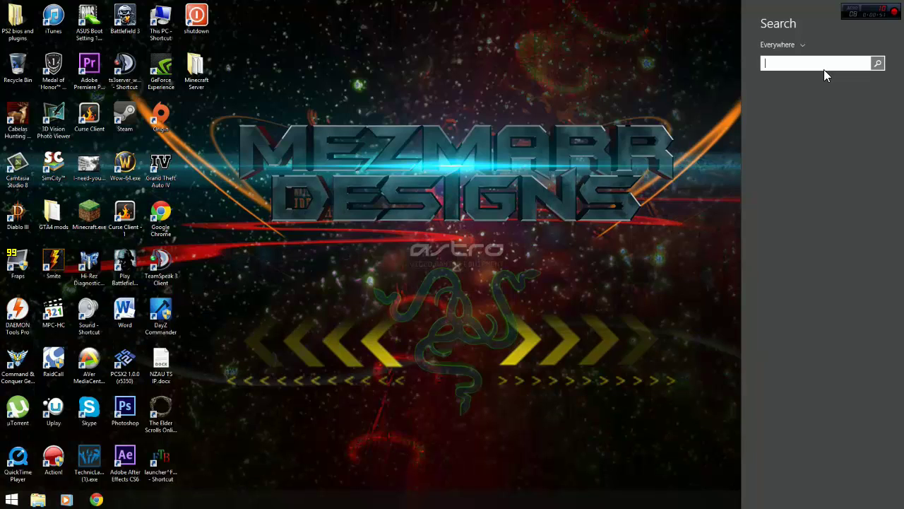
text(run)
key(Return)
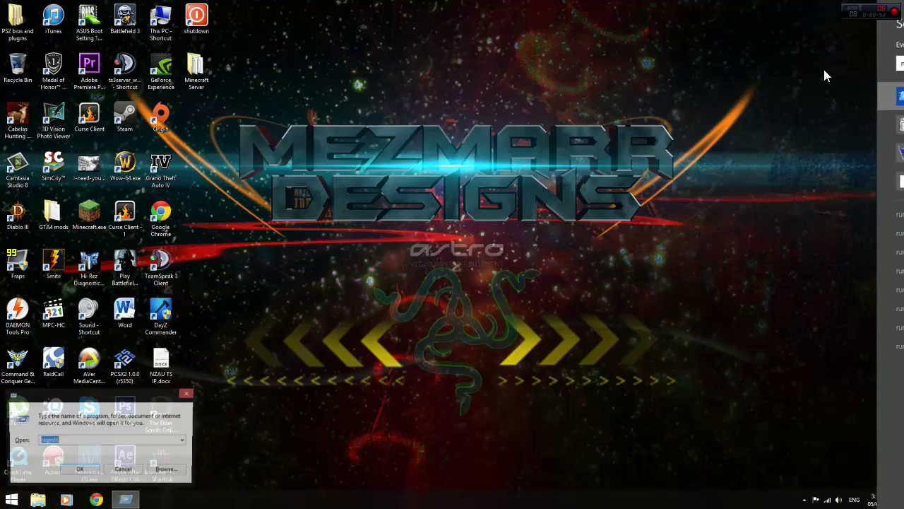
mouse_move(161, 392)
mouse_down()
mouse_move(576, 176)
mouse_move(627, 8)
mouse_up()
- Search Windows for 'programs' to list Programs and Features
mouse_move(901, 3)
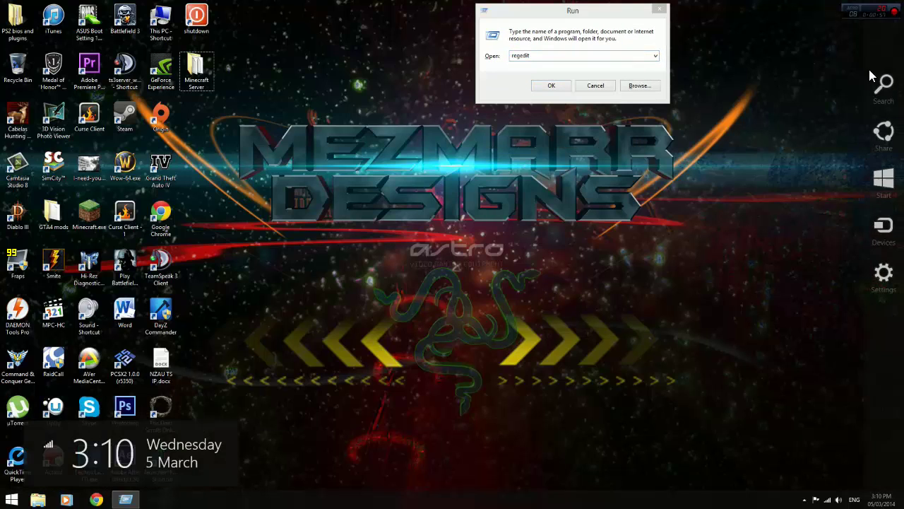
click(882, 87)
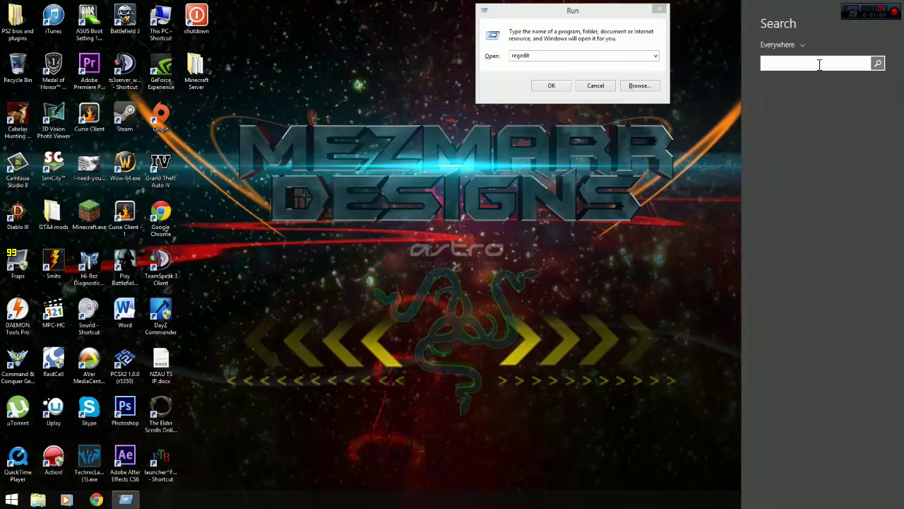
key(Escape)
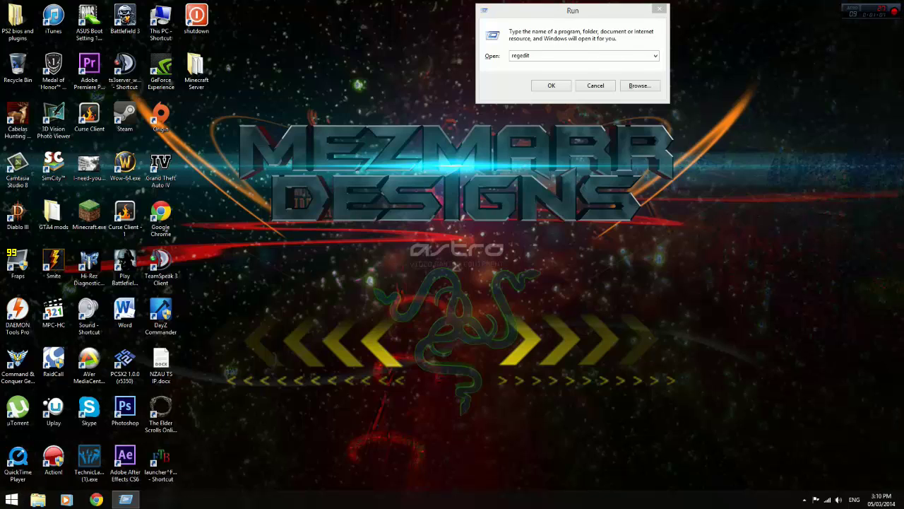
mouse_move(901, 28)
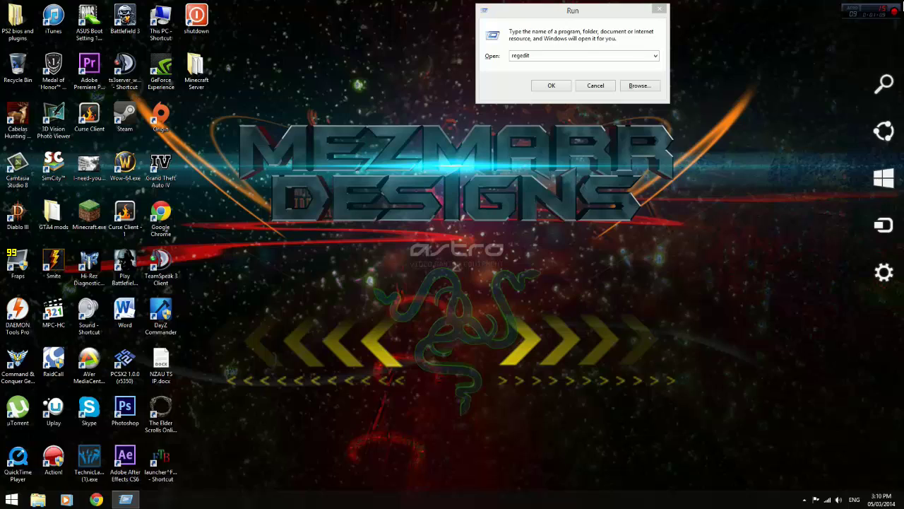
click(883, 84)
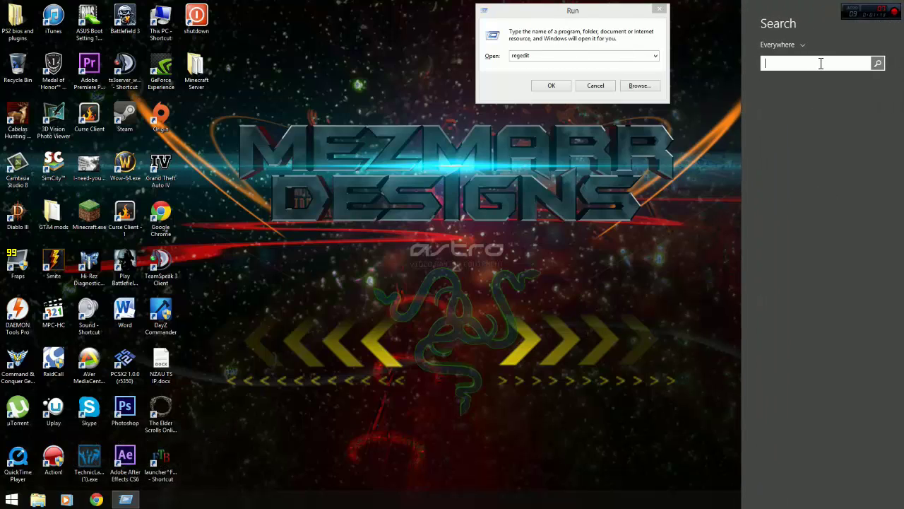
text(programs)
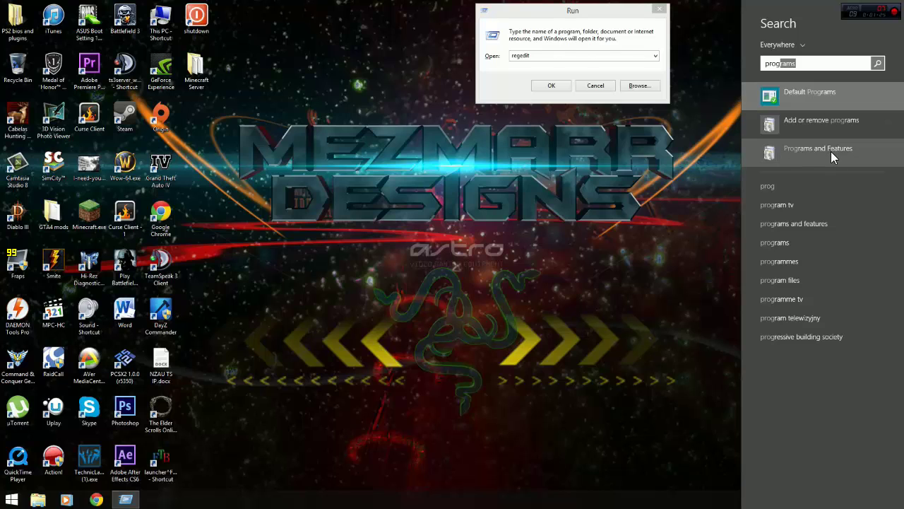
- Open Programs and Features, select the Action! entry, then close the window
click(830, 153)
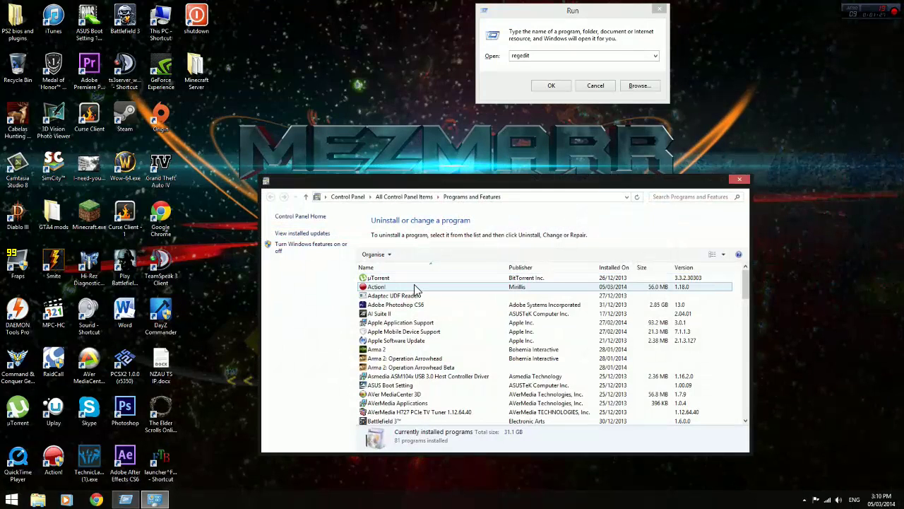
click(417, 288)
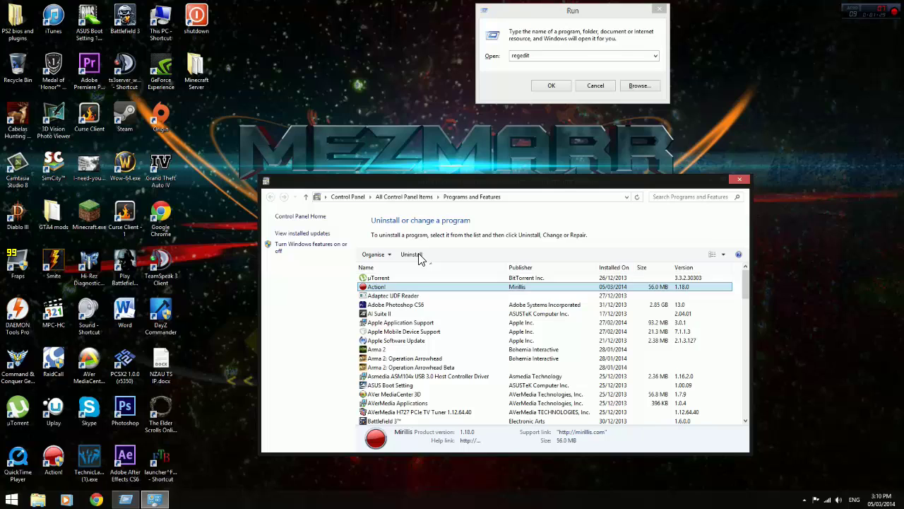
click(739, 182)
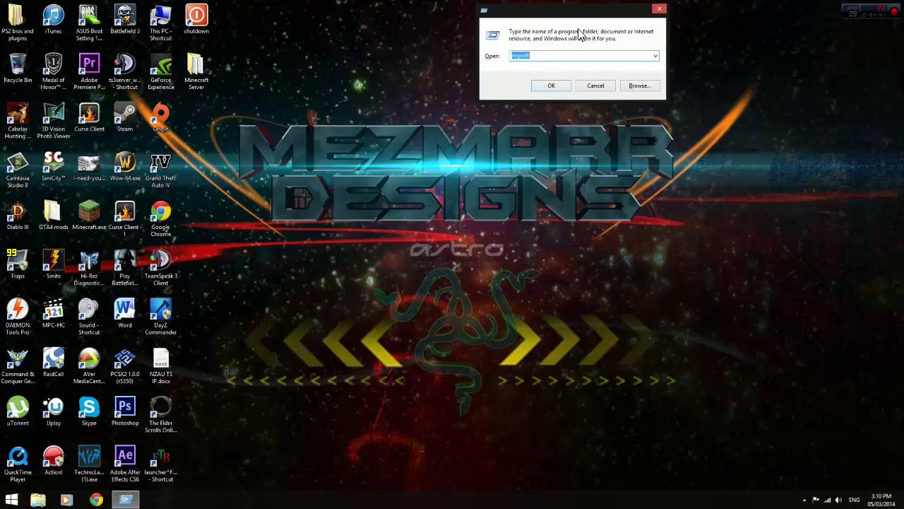
- Run regedit, approve the administrator prompt, and maximise the Registry Editor window
click(561, 85)
click(500, 262)
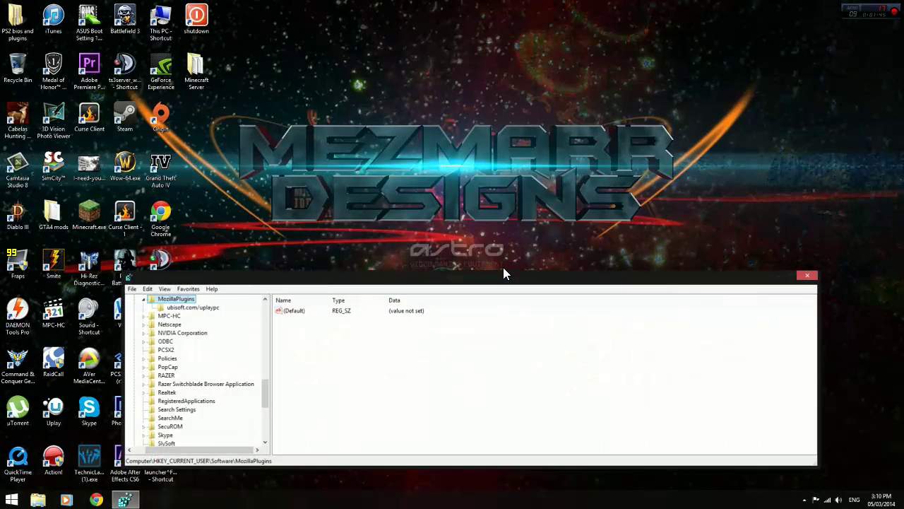
drag(447, 276, 463, 204)
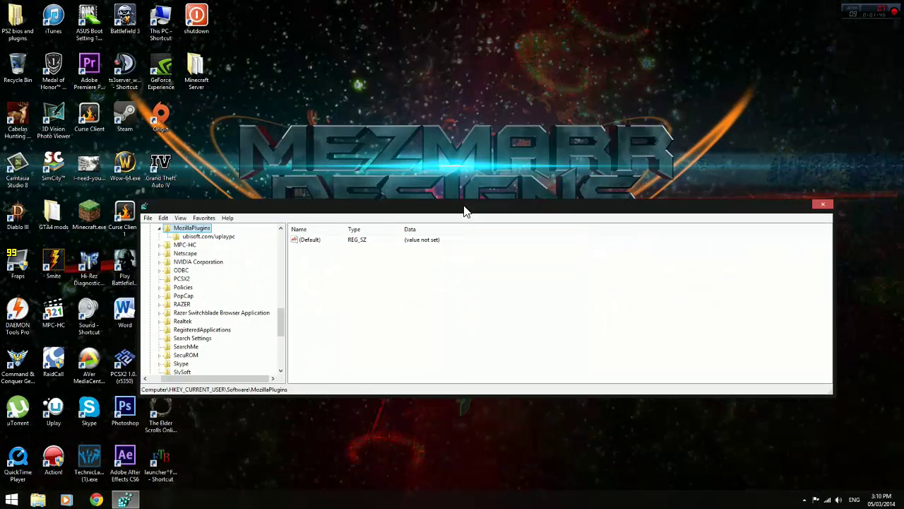
click(805, 204)
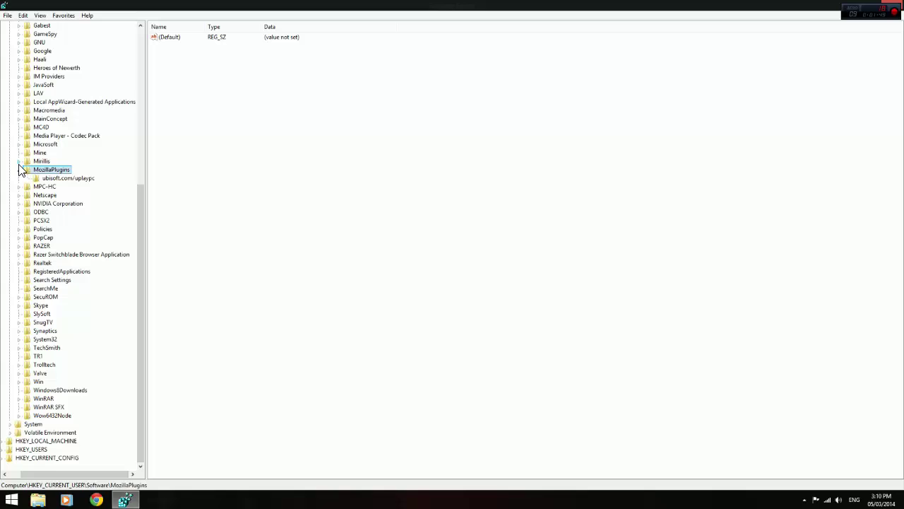
- Collapse MozillaPlugins, Software and HKEY_CURRENT_USER back to the root hives
click(19, 168)
scroll(60, 131, up, 10)
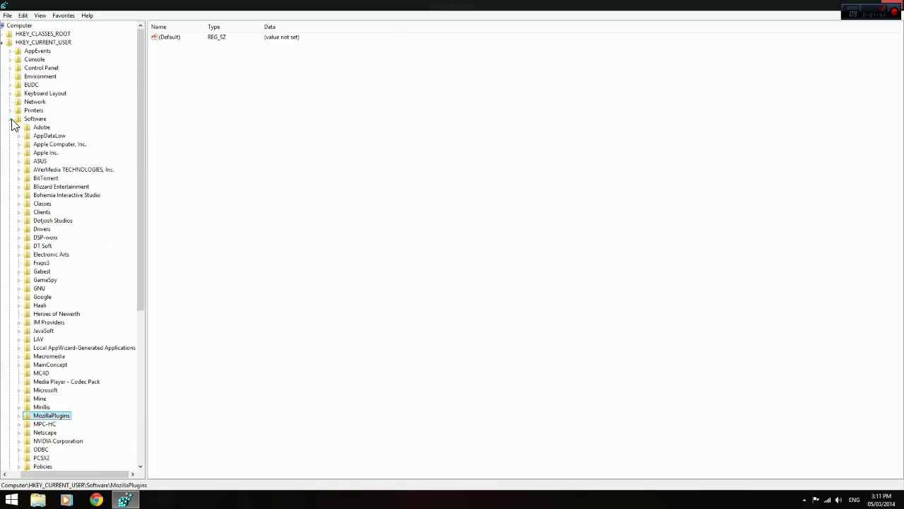
click(11, 119)
double_click(18, 43)
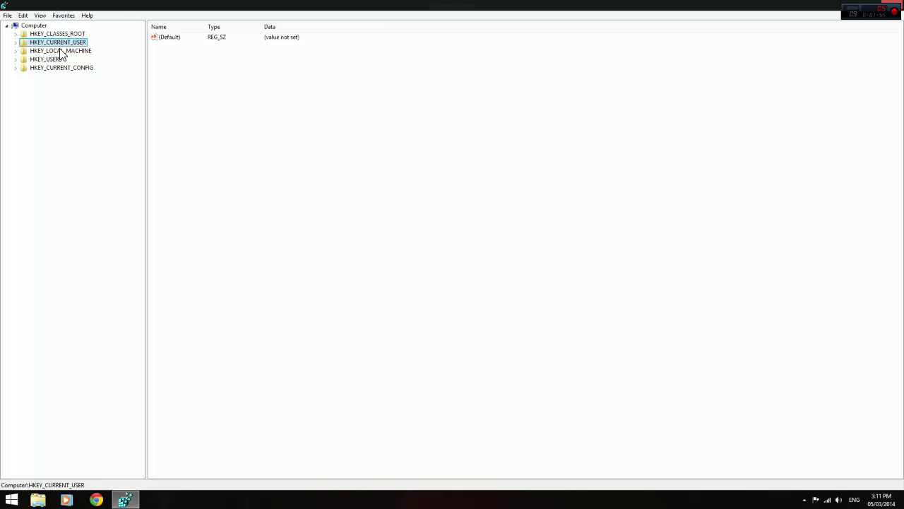
- Expand HKEY_CURRENT_USER > Software > Mirillis to reveal Action and Splash Lite
click(16, 42)
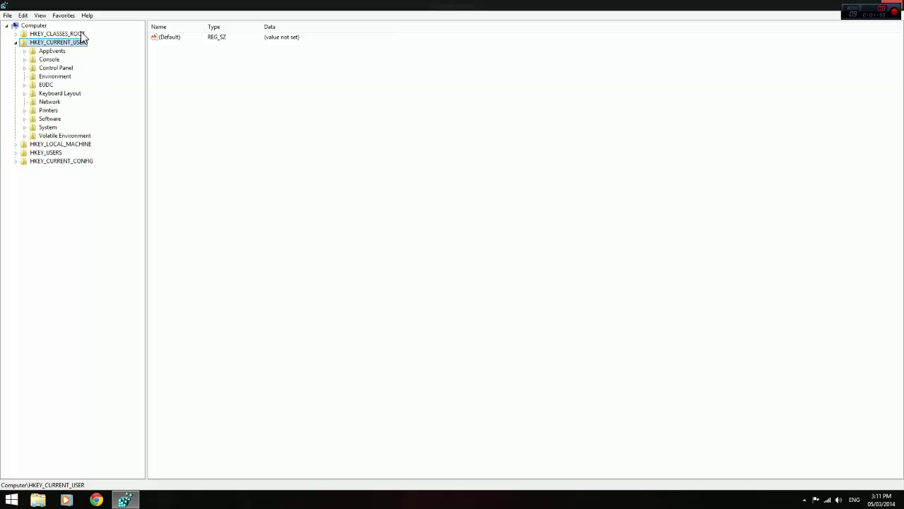
click(24, 120)
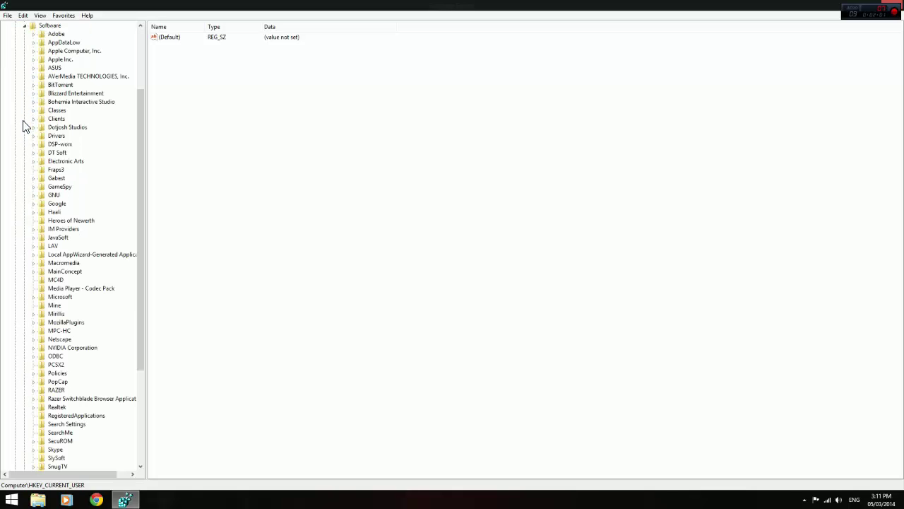
scroll(84, 226, down, 1)
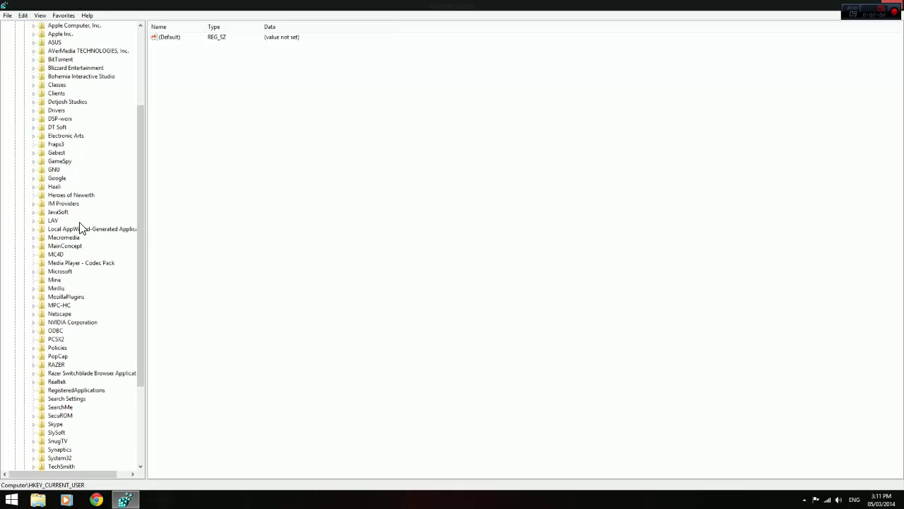
click(56, 288)
click(34, 288)
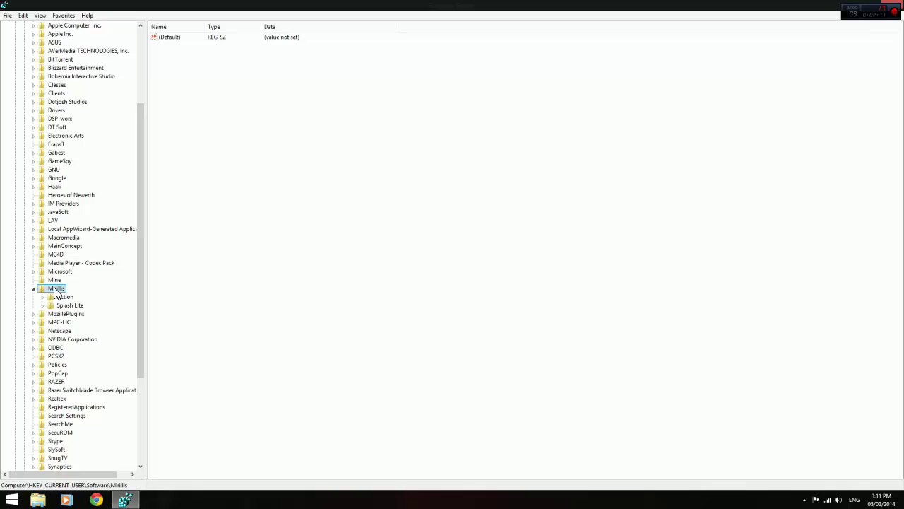
- Inspect the Mirillis key's context menu without changes, then restore down Registry Editor
right_click(55, 293)
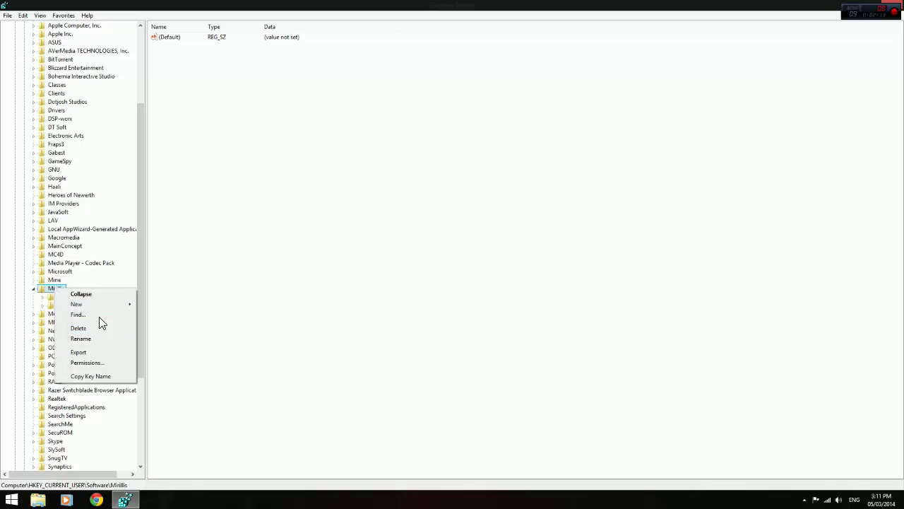
click(218, 280)
click(61, 291)
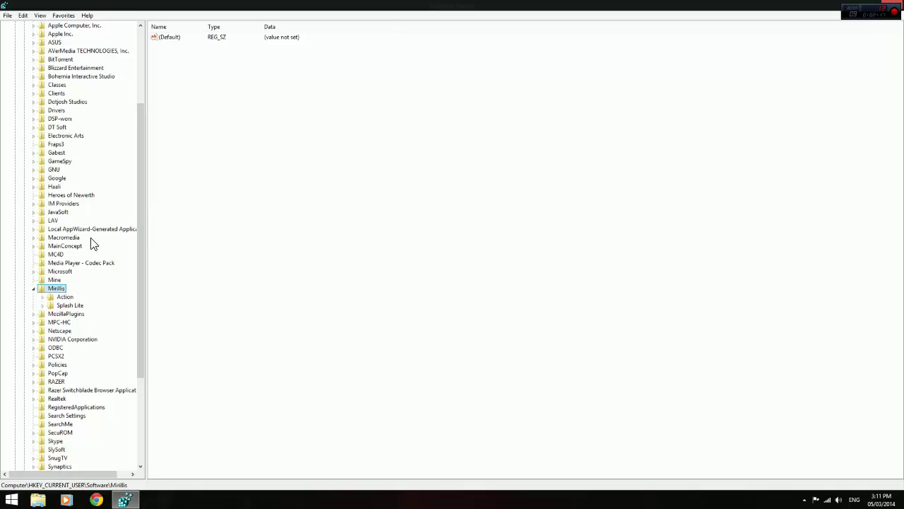
right_click(61, 287)
click(295, 272)
click(874, 6)
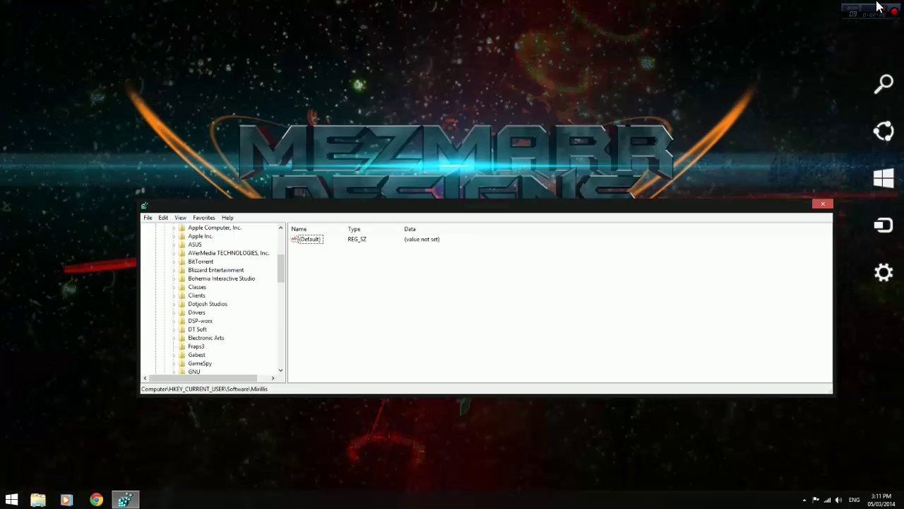
- Close Registry Editor and the File Explorer window opened at This PC
click(820, 204)
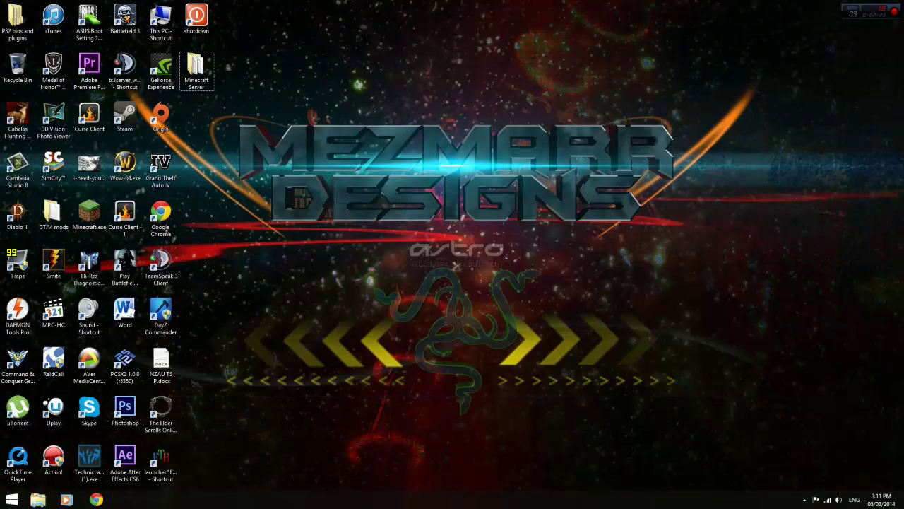
click(38, 500)
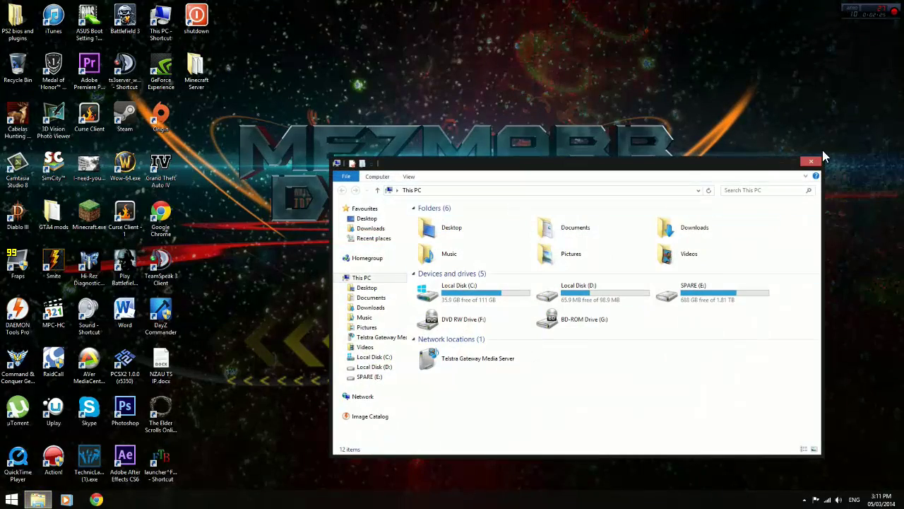
click(814, 161)
- In Chrome, search Google for 'mirillis action' and open the mirillis.com Action! product page
click(96, 499)
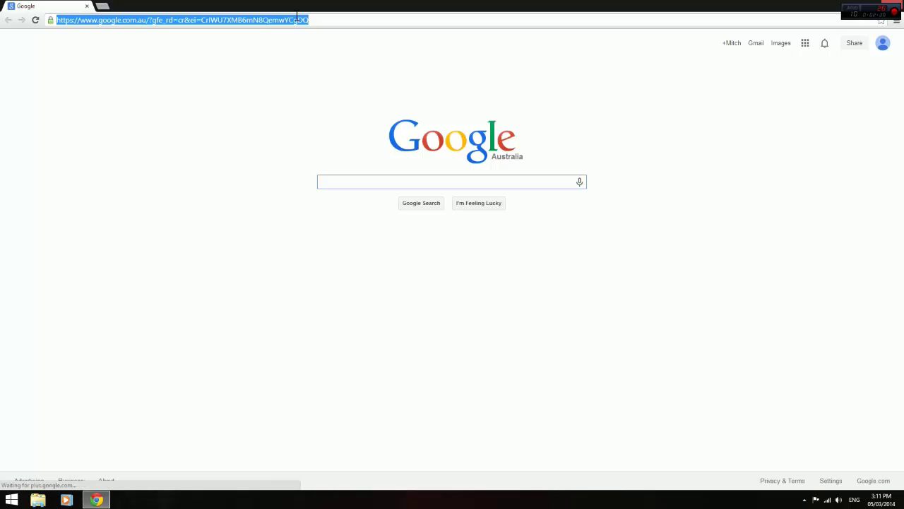
text(mi)
key(BackSpace)
key(BackSpace)
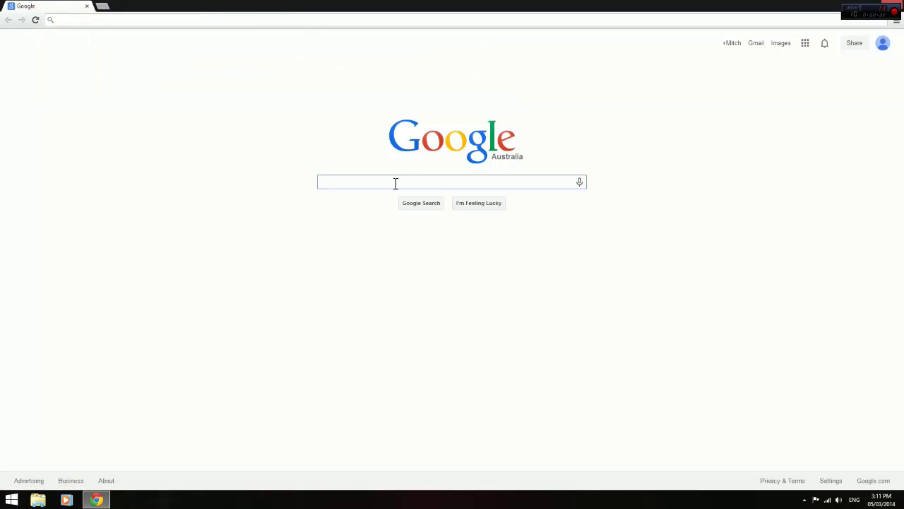
click(398, 185)
text(mirillis)
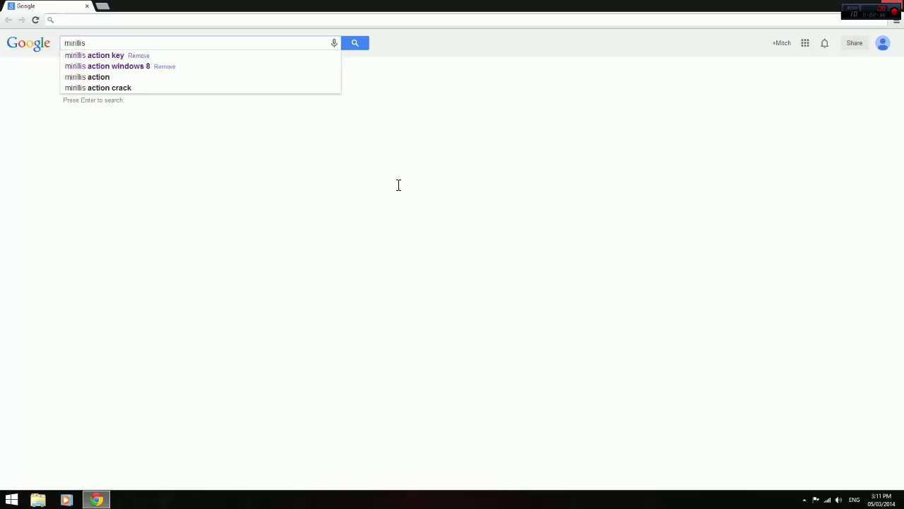
key(Down)
key(Down)
key(Down)
key(Return)
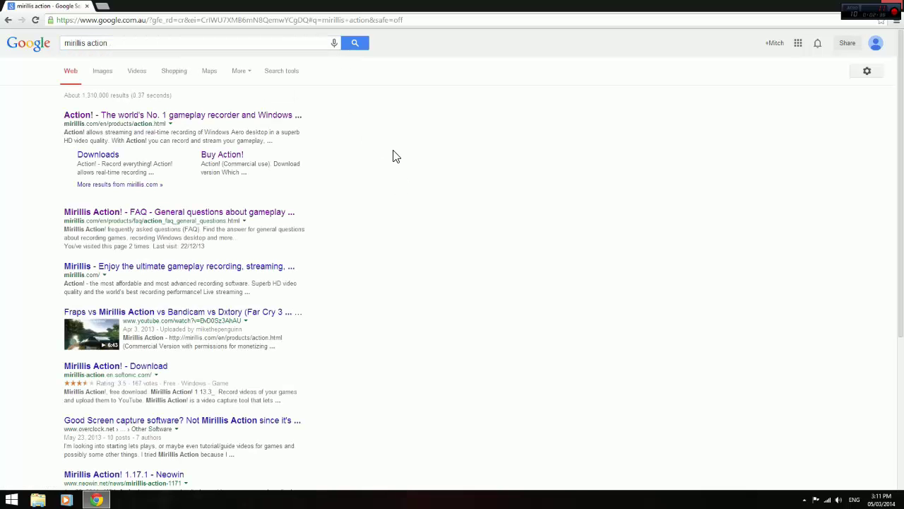
click(228, 118)
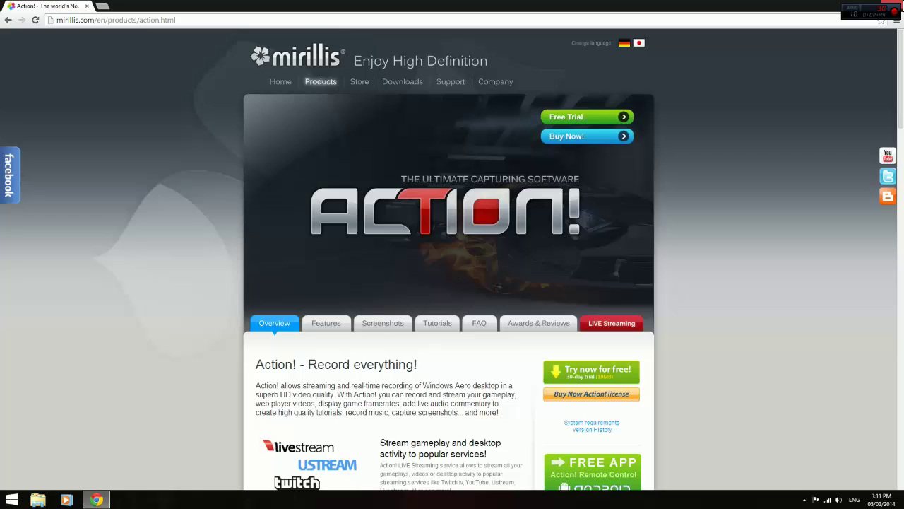
- Close the Chrome window showing the Action! page
click(894, 5)
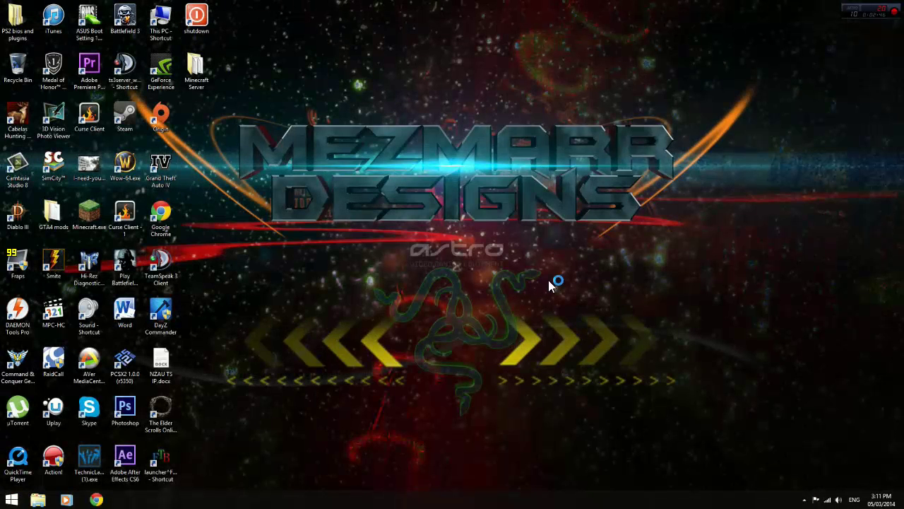